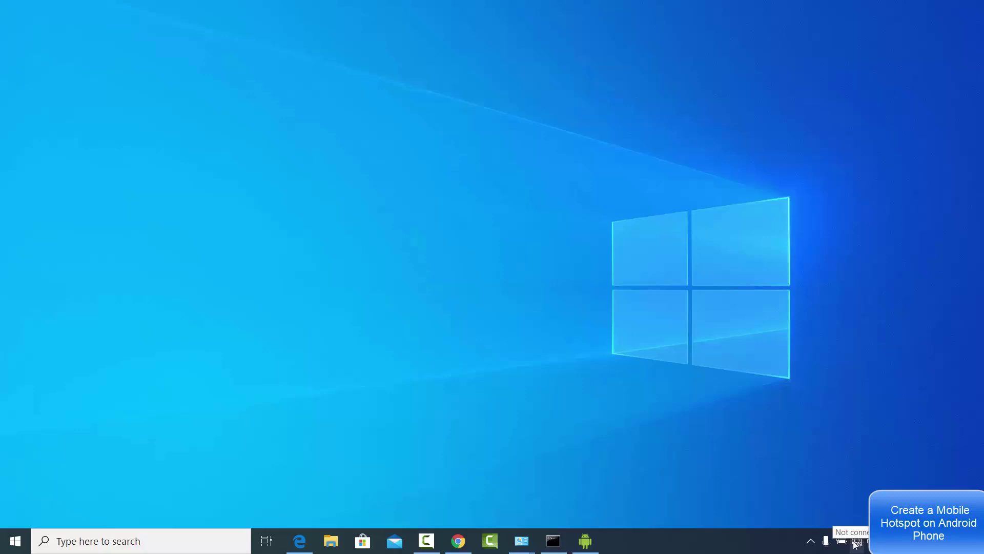
# - Bring up Edge and reload the Bing 'dogs' results, which show 'You're not connected'
pyautogui.click(298, 540)
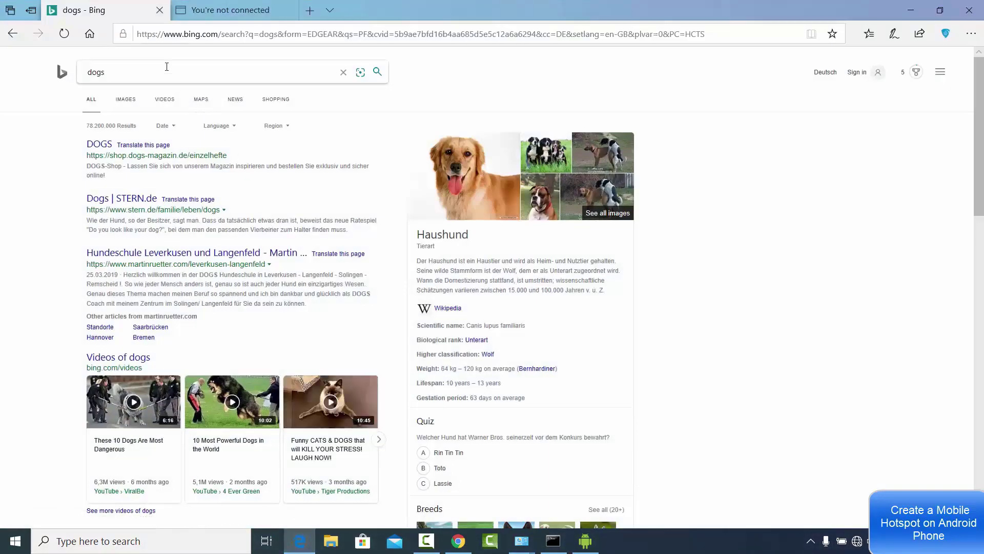
pyautogui.press('Return')
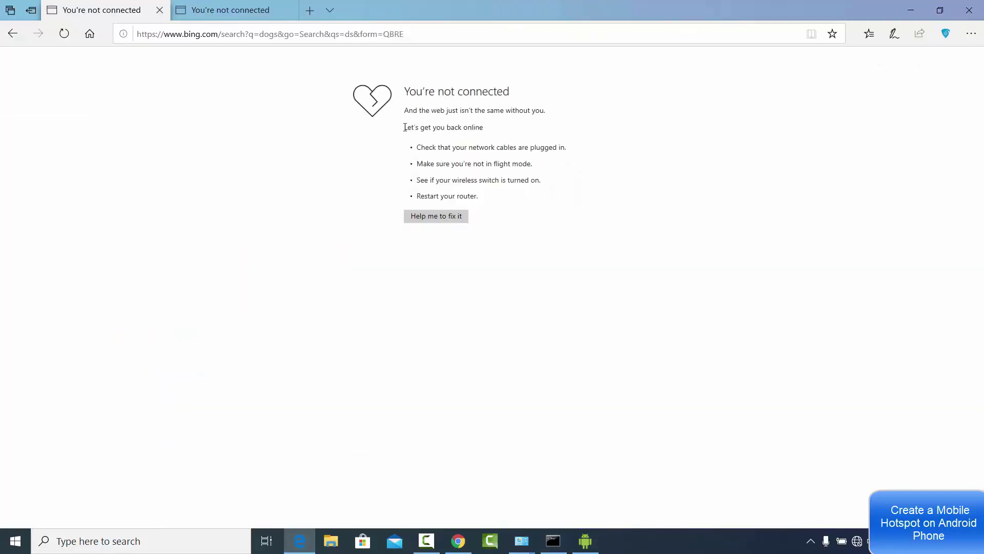
# - Minimize Edge and bring up the mirrored Android phone screen from the taskbar
pyautogui.click(904, 13)
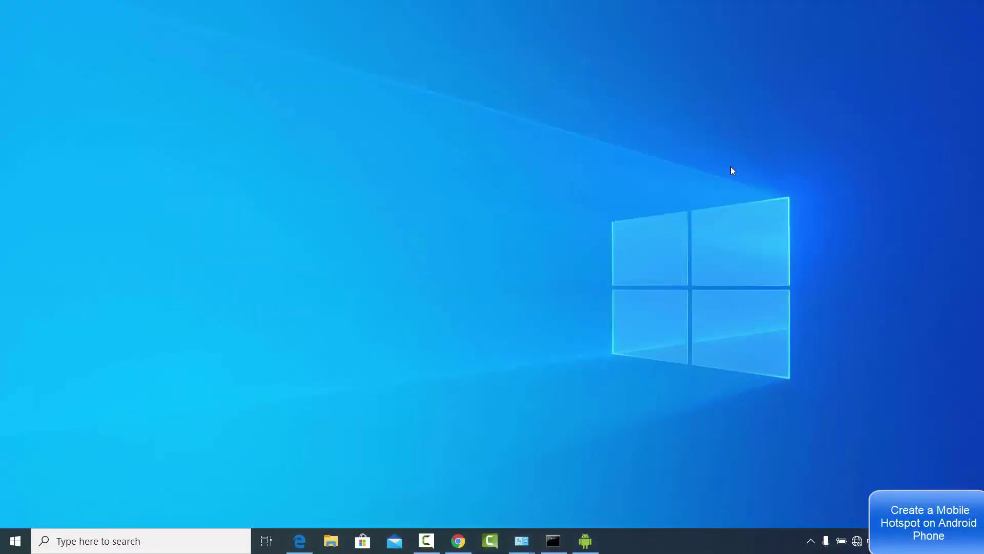
pyautogui.click(585, 541)
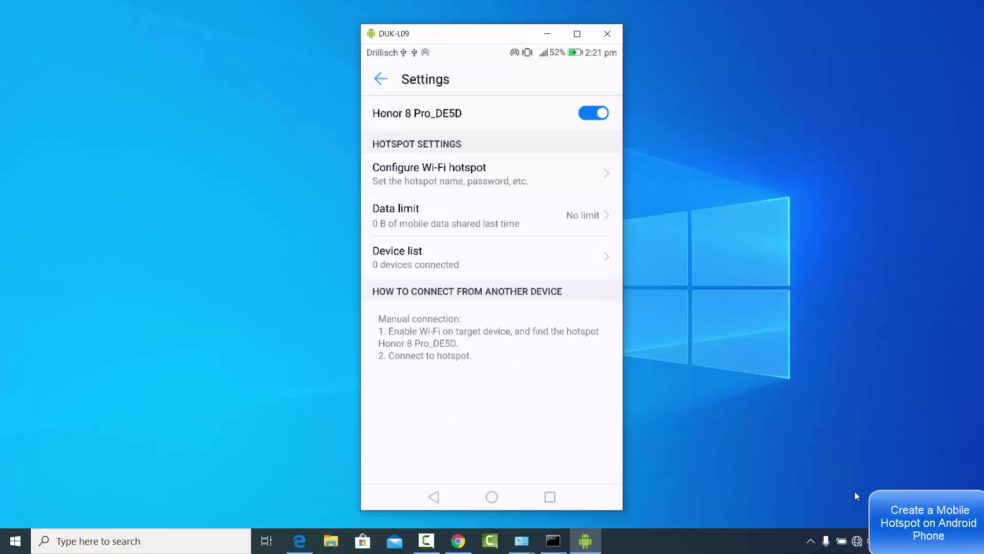
pyautogui.click(858, 541)
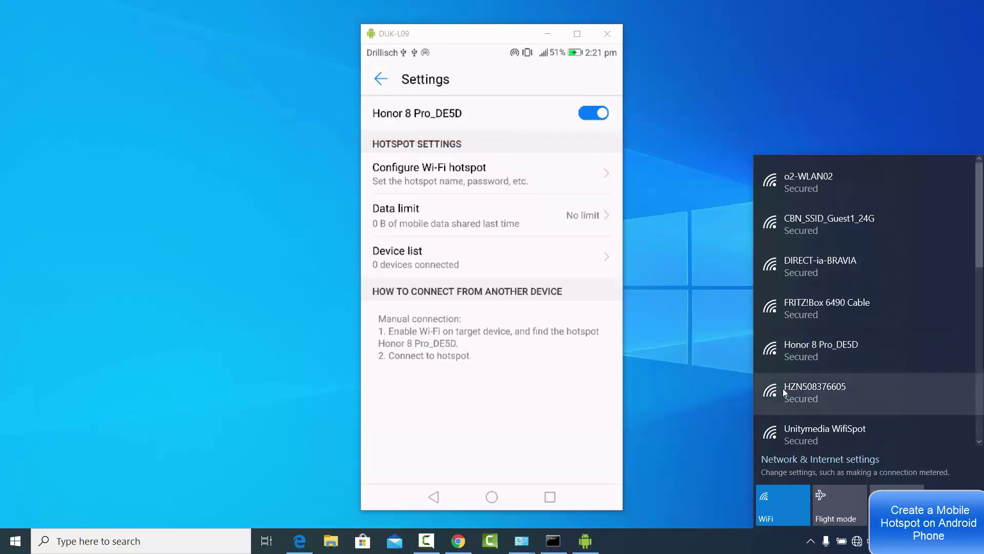
pyautogui.click(803, 350)
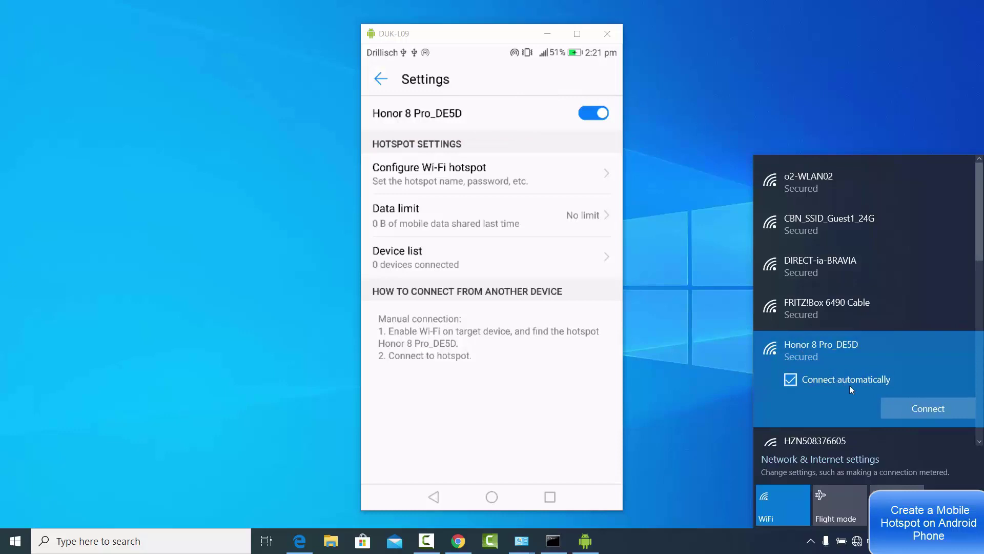
pyautogui.click(906, 411)
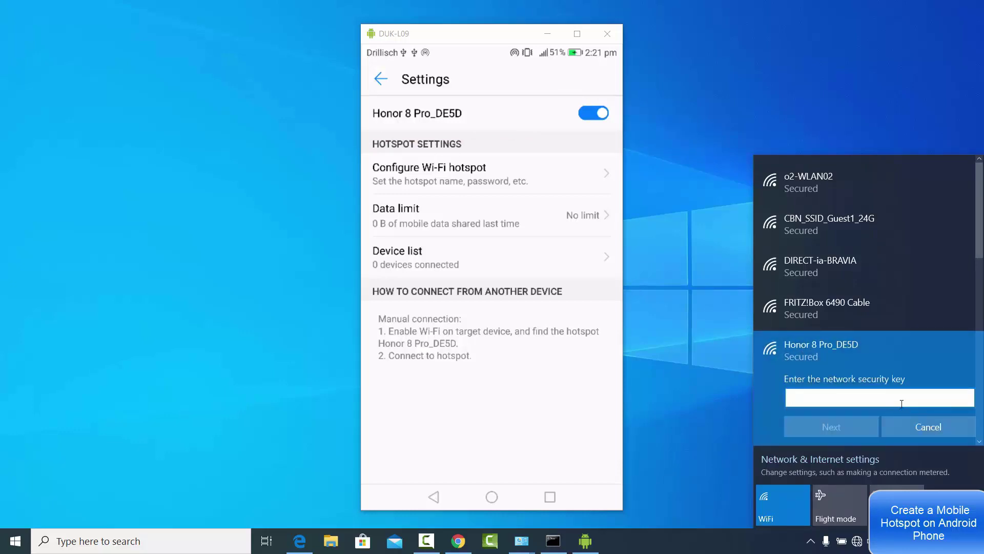
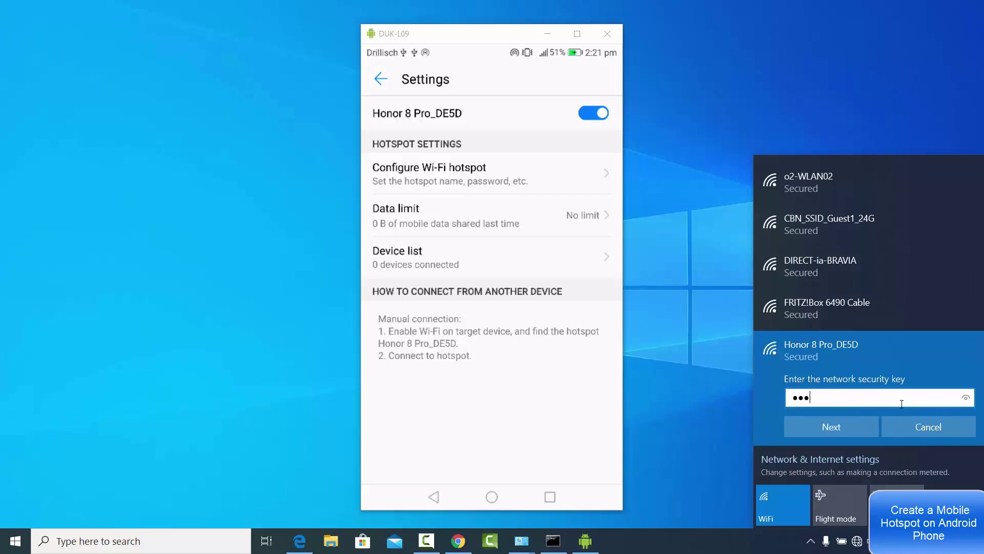
pyautogui.click(970, 401)
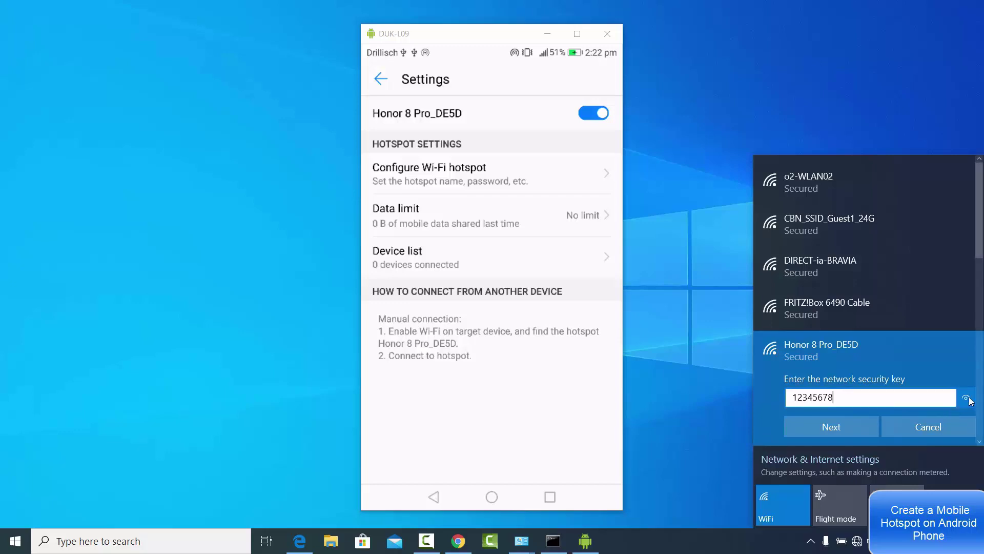
pyautogui.click(820, 427)
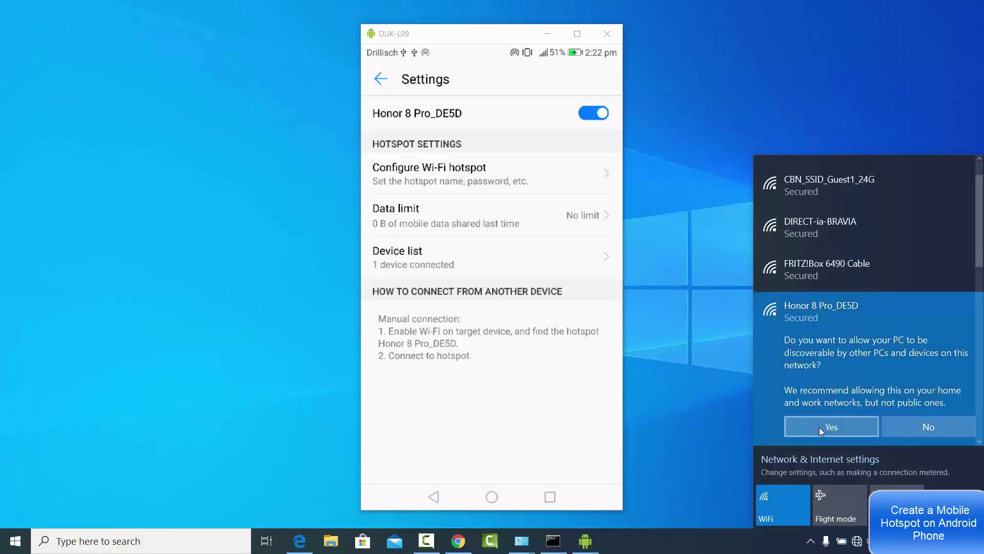
pyautogui.click(819, 427)
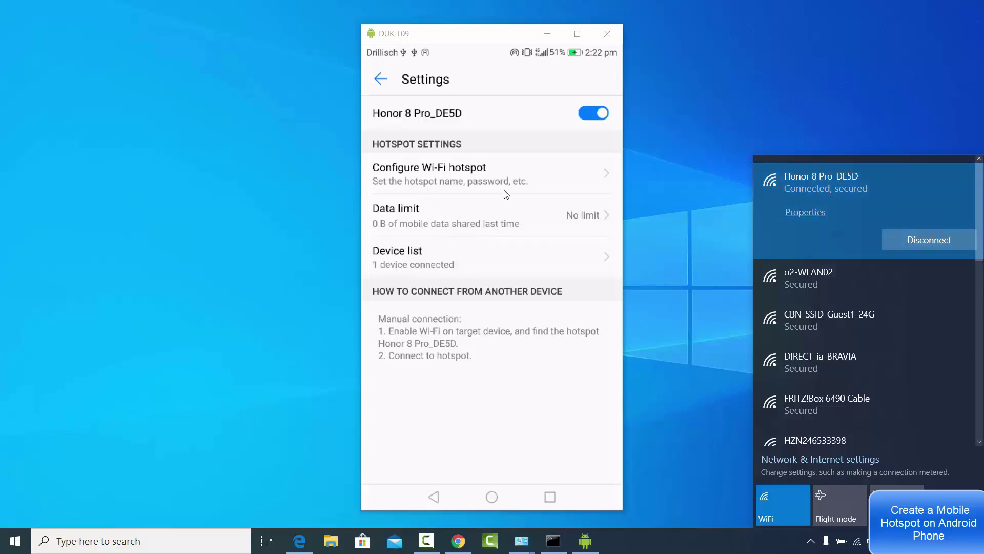
# - Dismiss the Wi-Fi list once Honor 8 Pro_DE5D shows 'Connected, secured'
pyautogui.click(662, 239)
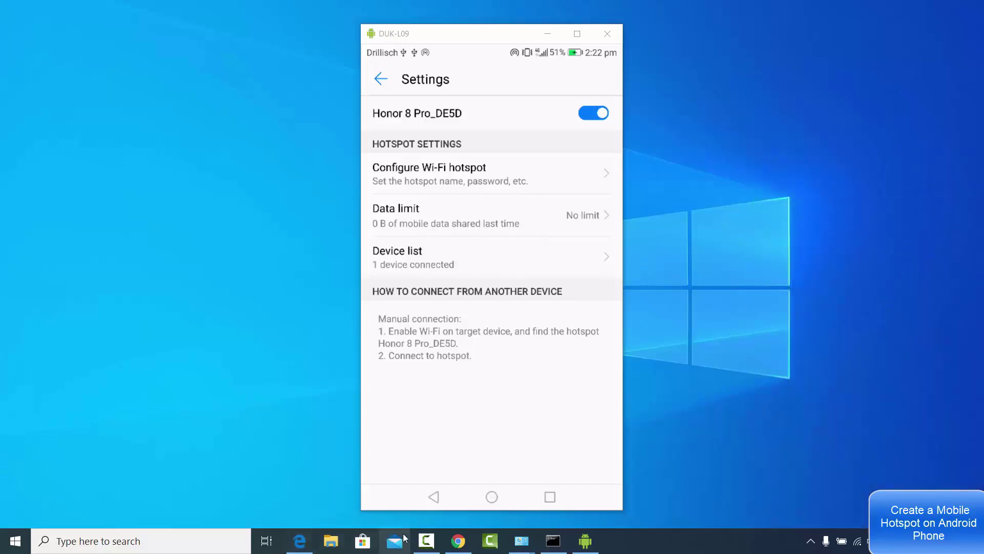
# - Search Bing for 'dogs' again in Edge over the hotspot, then minimize Edge
pyautogui.click(299, 540)
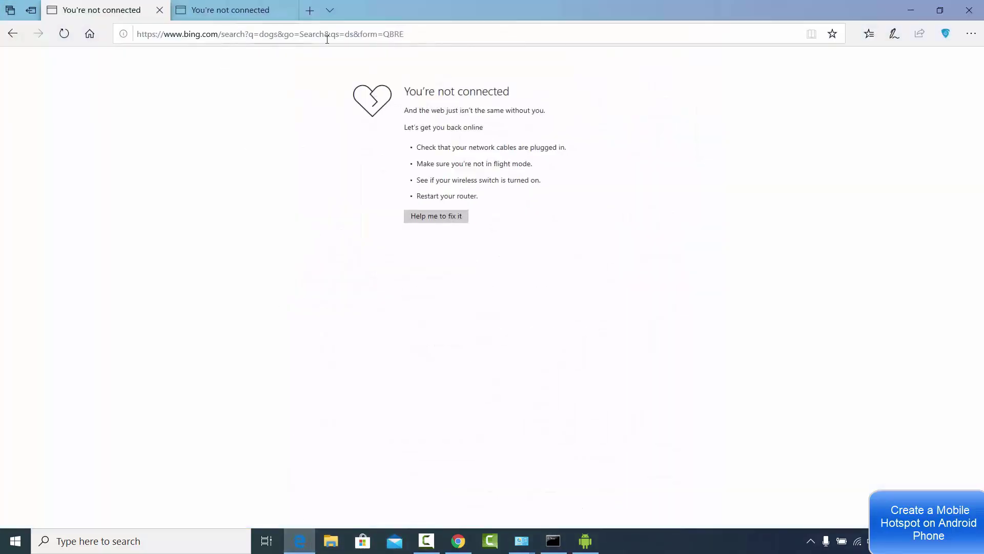
pyautogui.click(416, 34)
pyautogui.write('d')
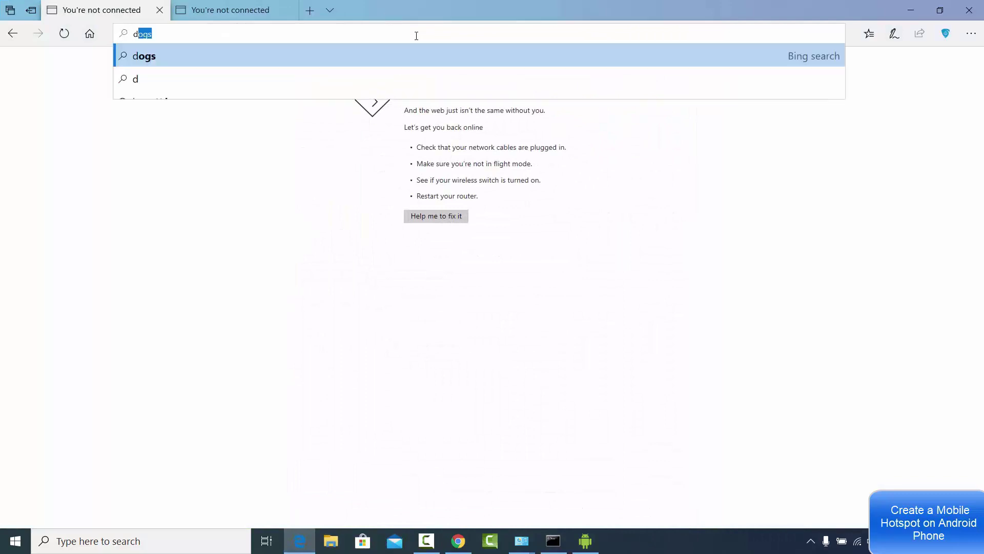
pyautogui.write('ogs')
pyautogui.press('Return')
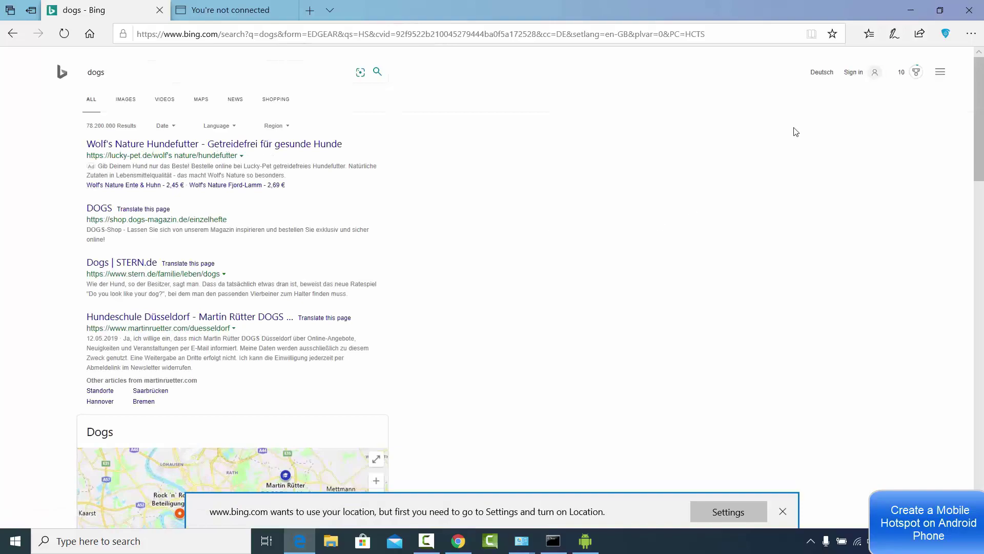
pyautogui.click(910, 10)
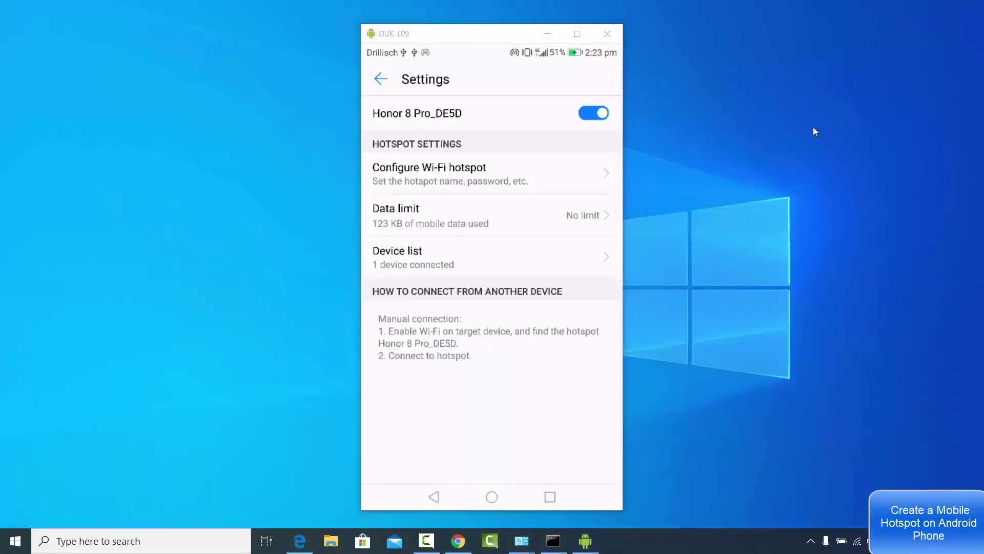